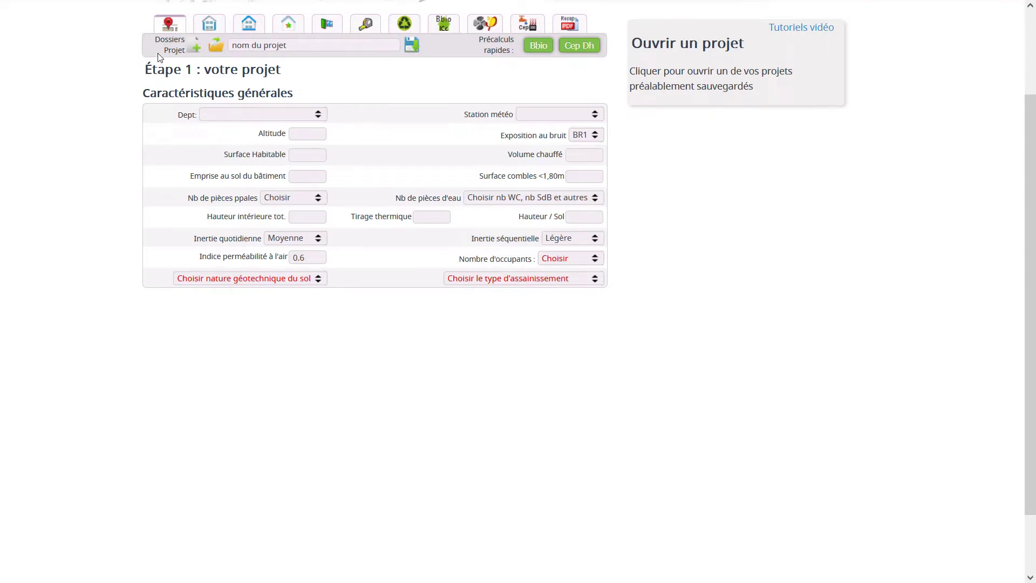
# - Start a new project, clearing all existing entries
pyautogui.click(189, 45)
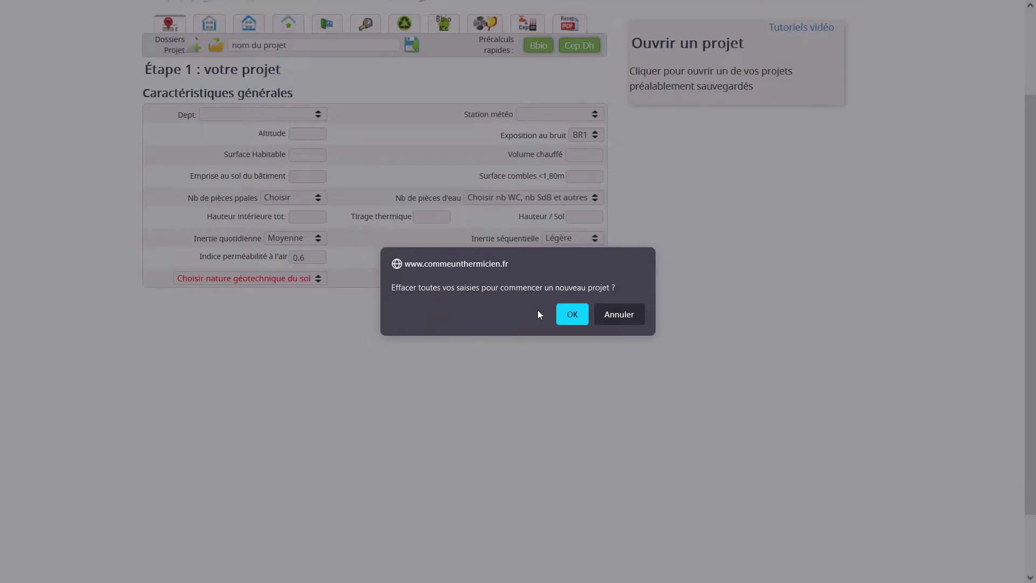
pyautogui.click(572, 314)
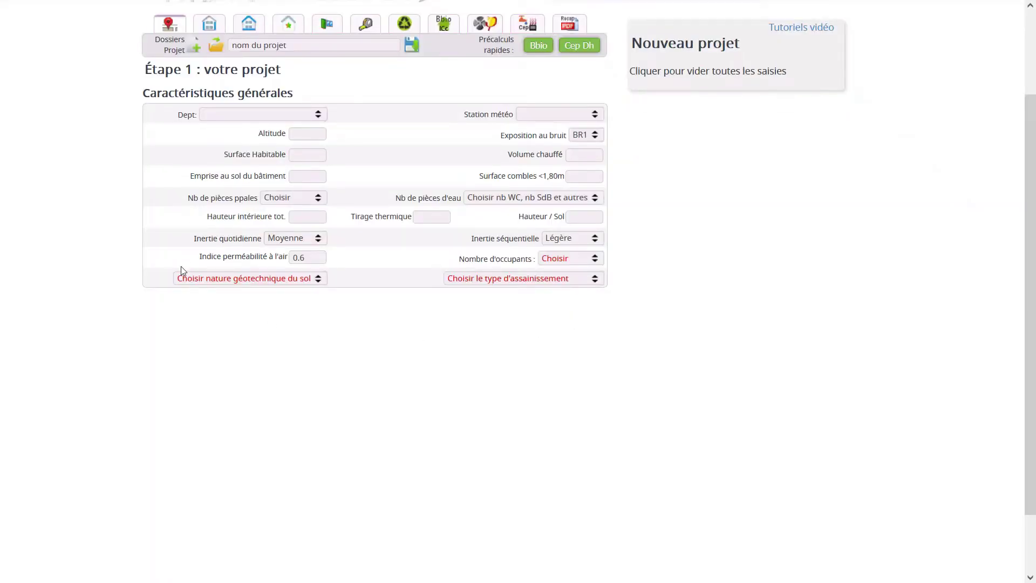
# - Open the saved projects list, filter it by "démo", and clear the filter
pyautogui.click(215, 45)
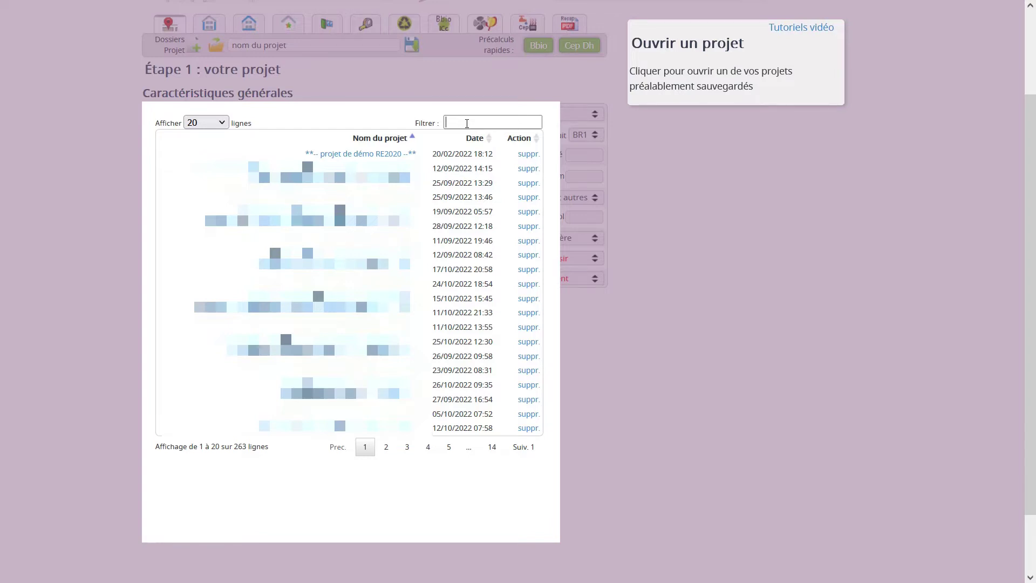
pyautogui.write('démo')
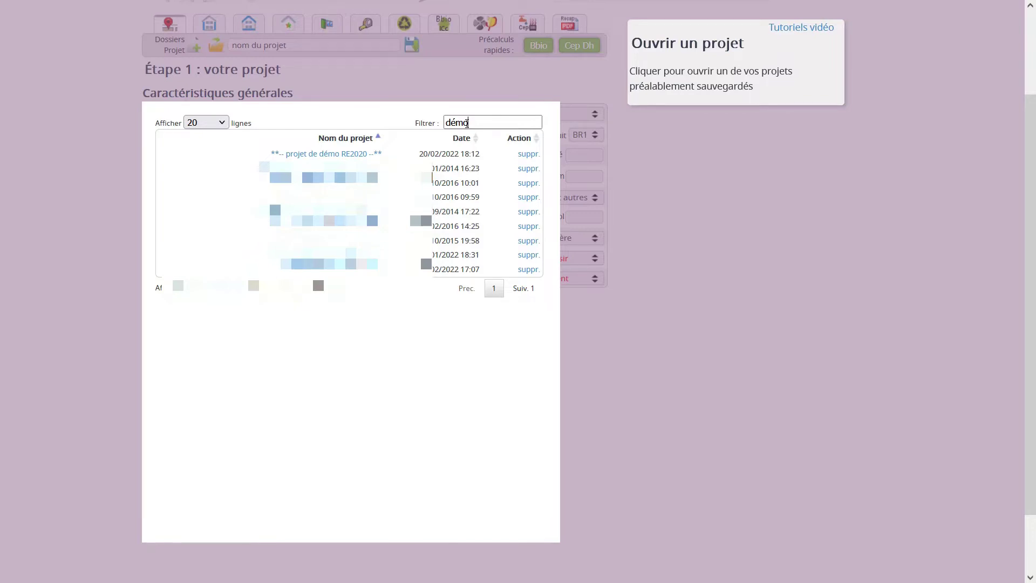
pyautogui.press('BackSpace')
pyautogui.press('BackSpace')
pyautogui.press('BackSpace')
pyautogui.press('BackSpace')
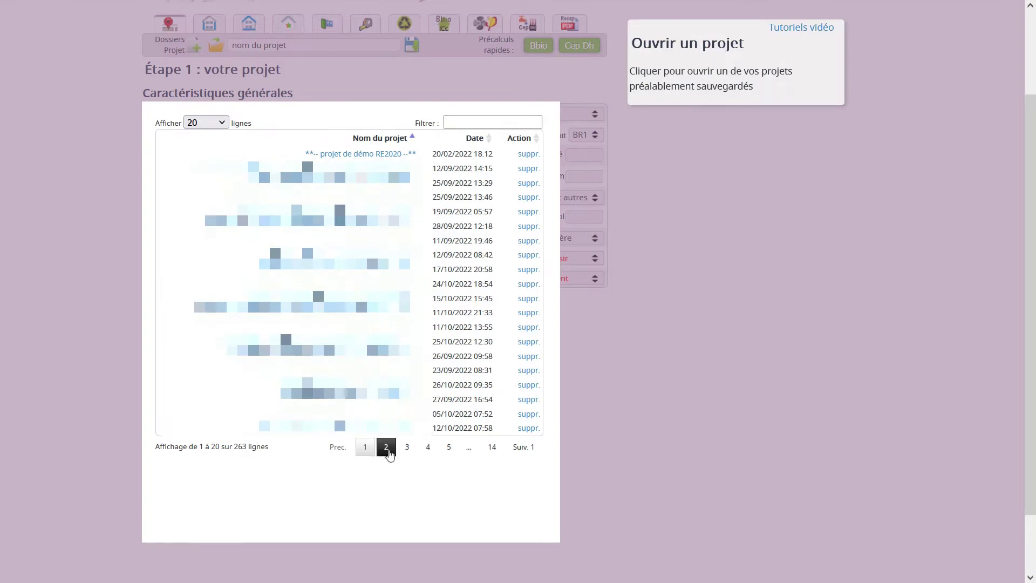
# - Browse page 4 of the saved projects, display all lines (Toutes), and close the list
pyautogui.click(429, 448)
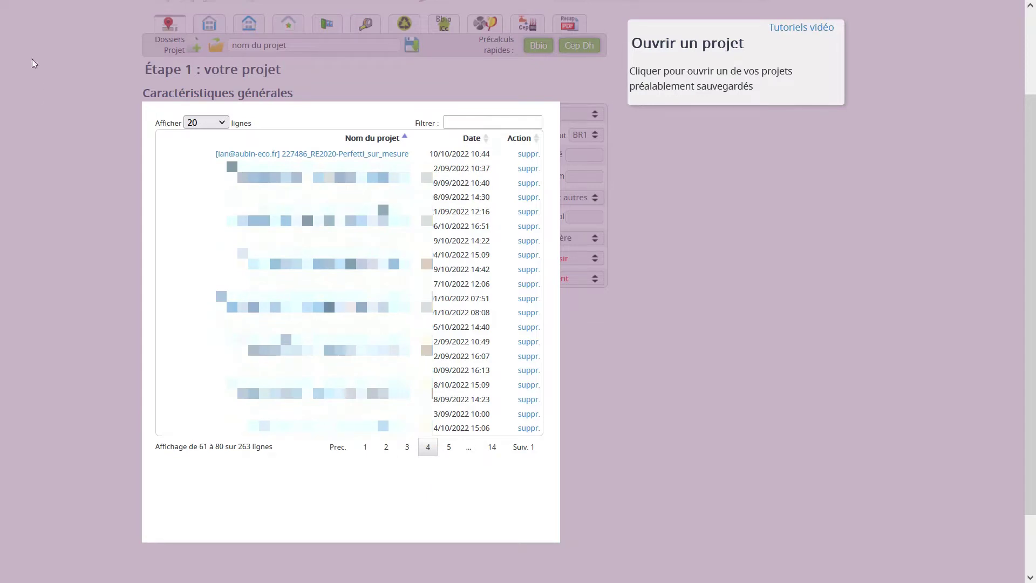
pyautogui.click(215, 123)
pyautogui.click(206, 173)
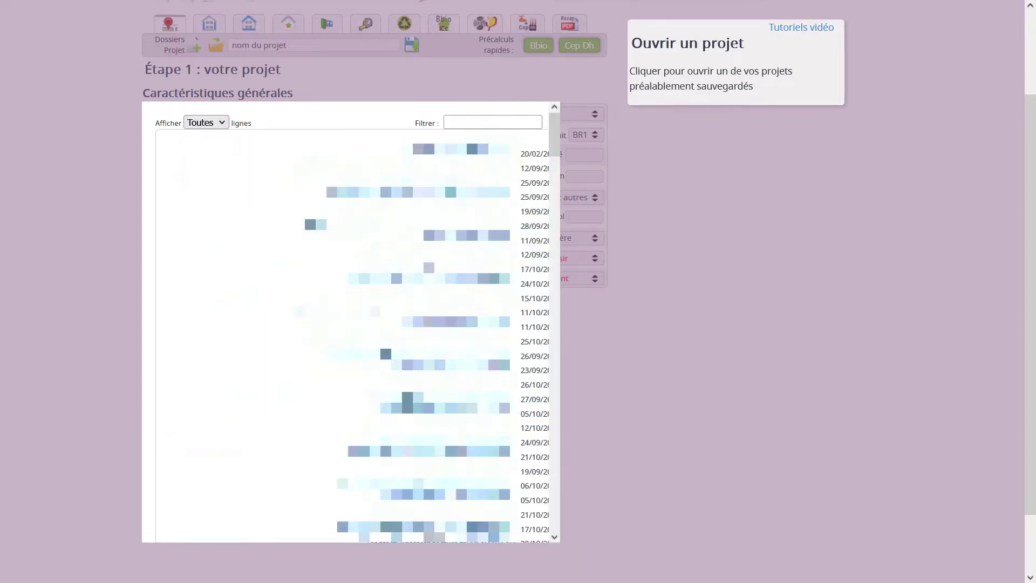
pyautogui.scroll(-10, 378, 324)
pyautogui.scroll(10, 364, 267)
pyautogui.click(687, 301)
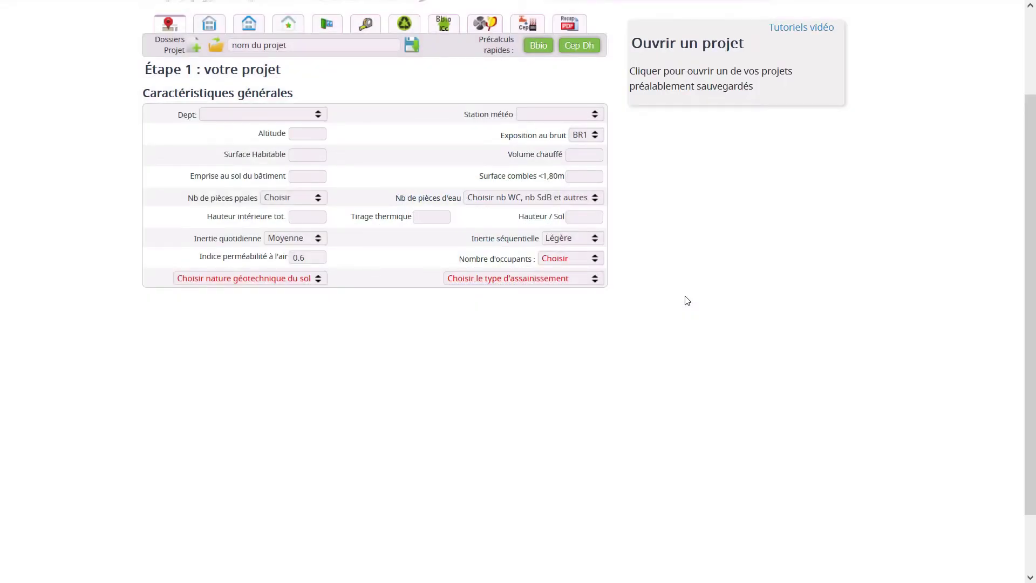
# - Name the project "test v0" and save it
pyautogui.click(326, 46)
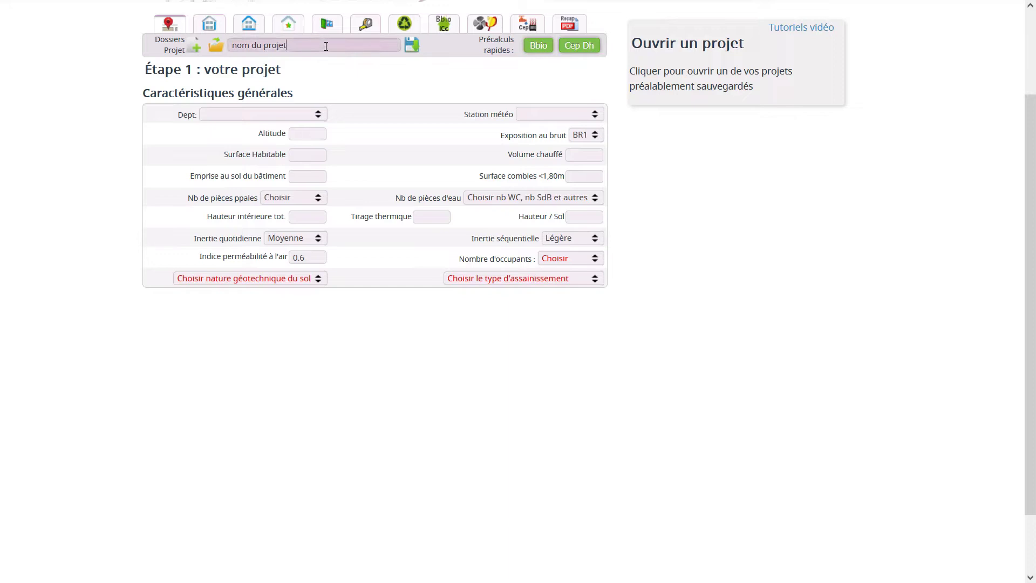
pyautogui.moveTo(323, 46); pyautogui.dragTo(229, 46)
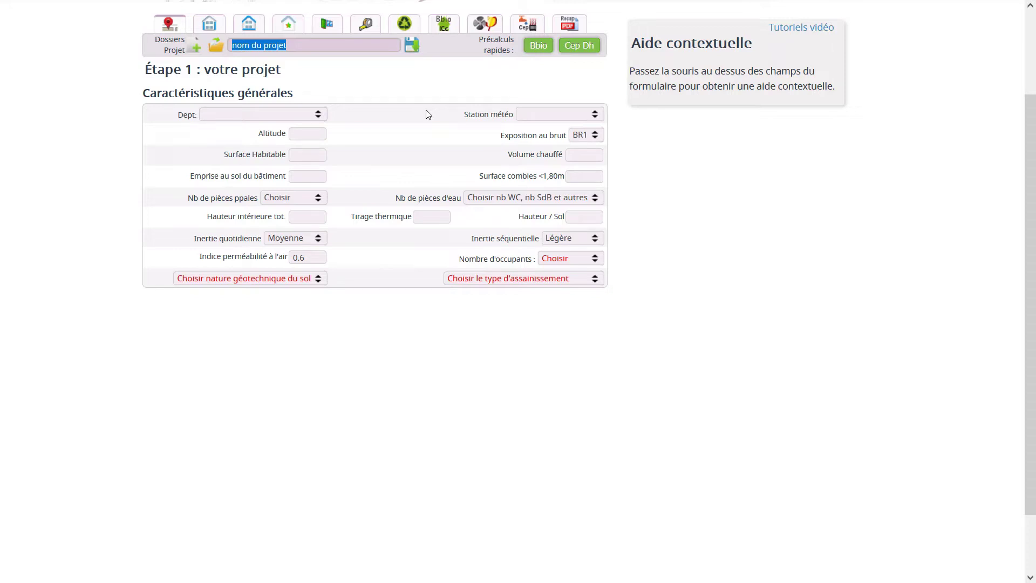
pyautogui.write('tes')
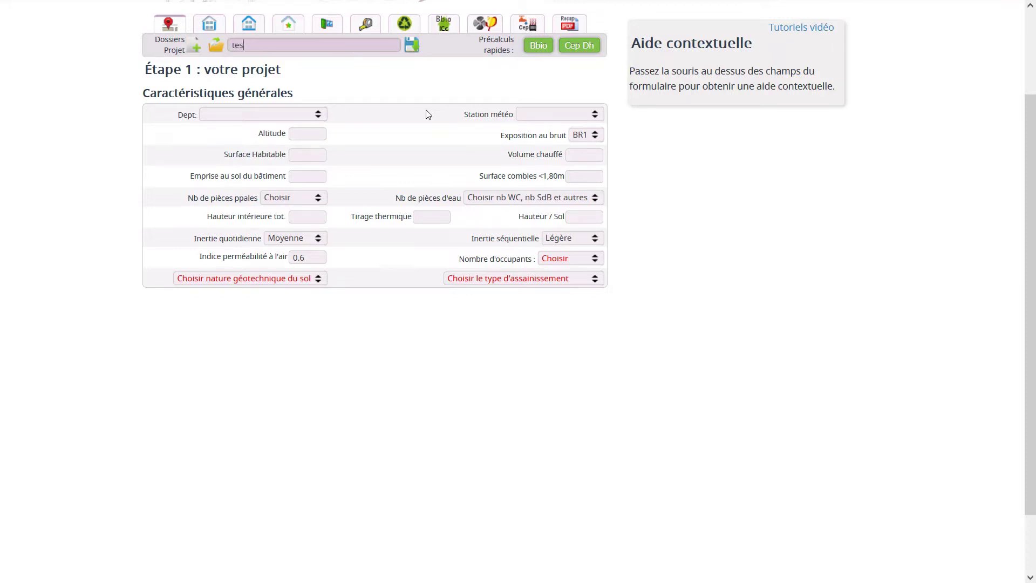
pyautogui.write('t v0')
pyautogui.click(432, 52)
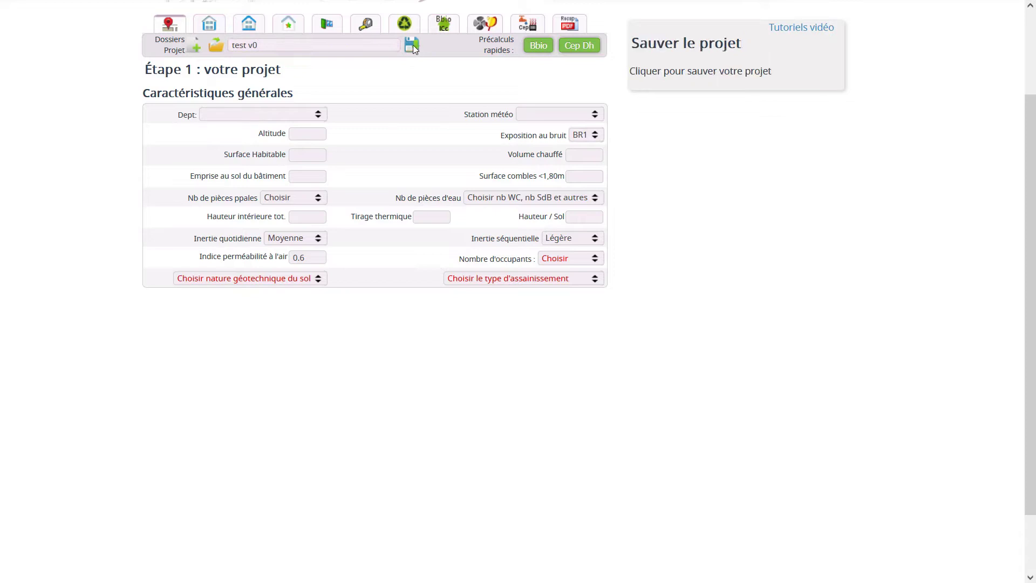
pyautogui.click(412, 44)
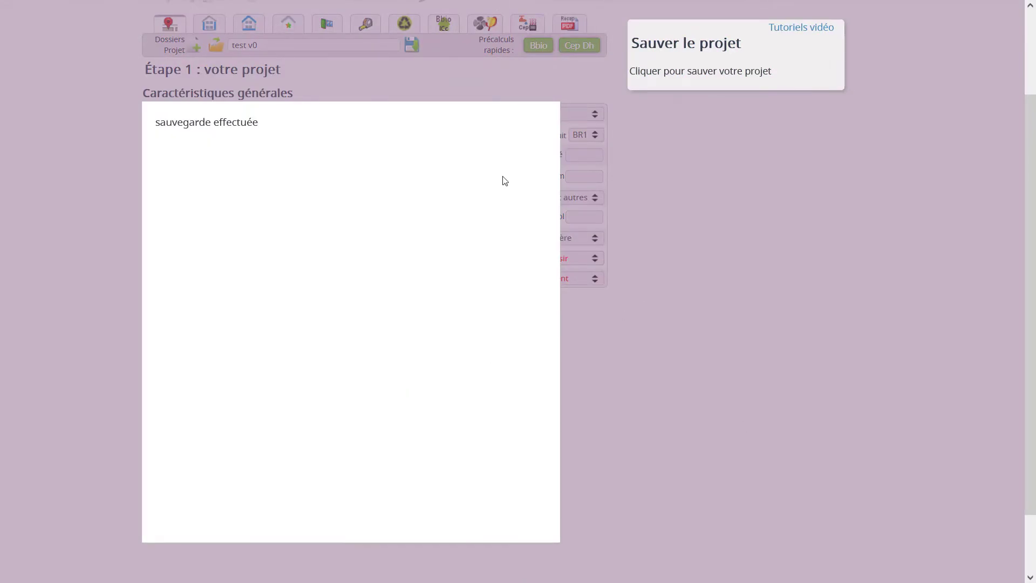
pyautogui.click(651, 256)
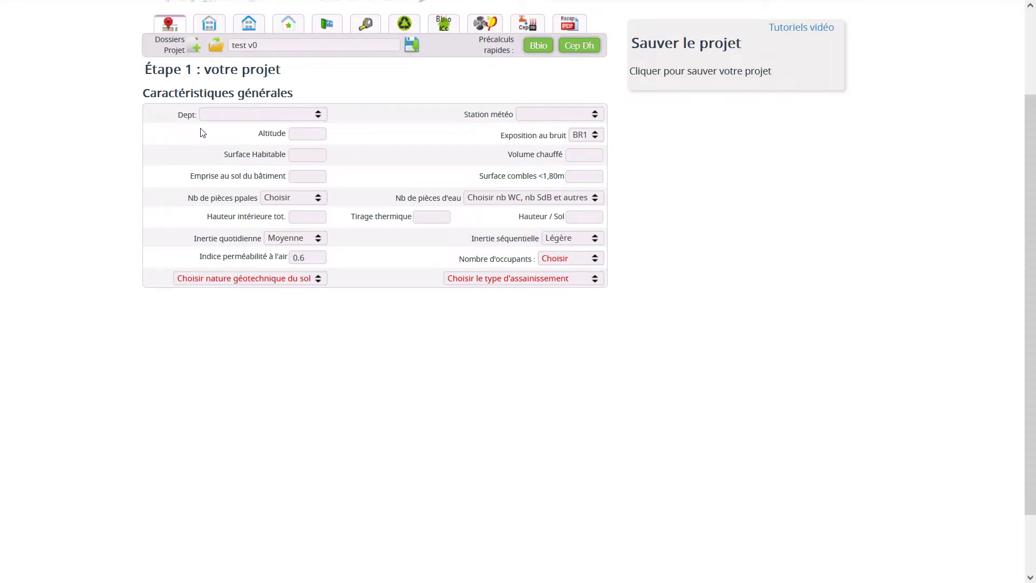
# - Set the department to 04 Alpes-de-Haute-Provence and the weather station to Carpentras
pyautogui.click(212, 116)
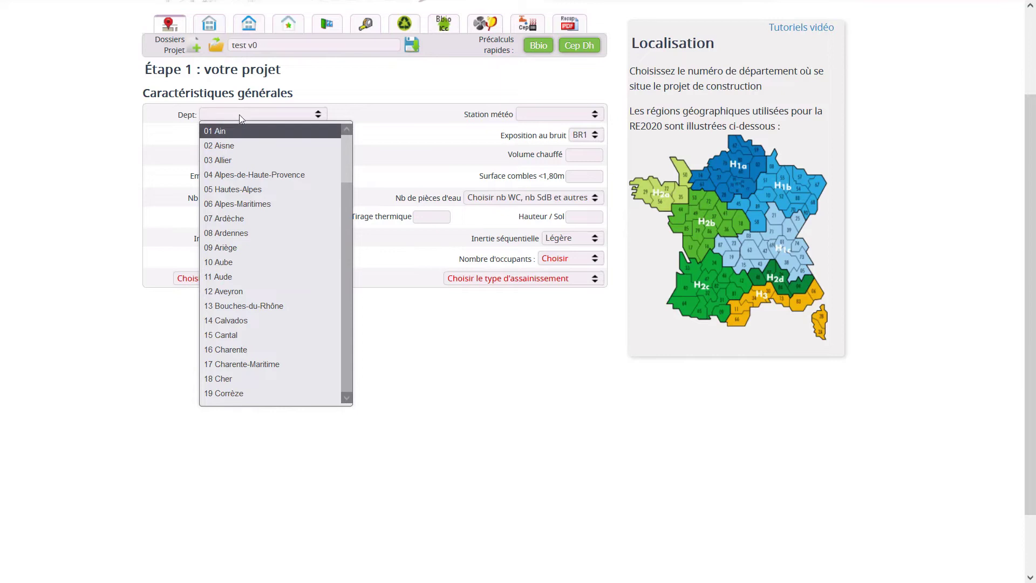
pyautogui.click(239, 115)
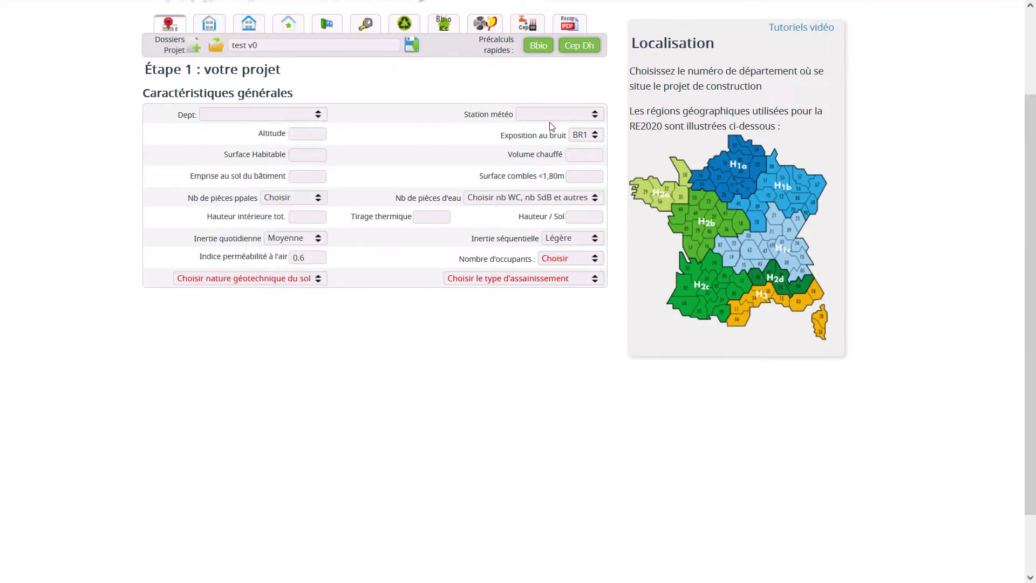
pyautogui.moveTo(586, 157)
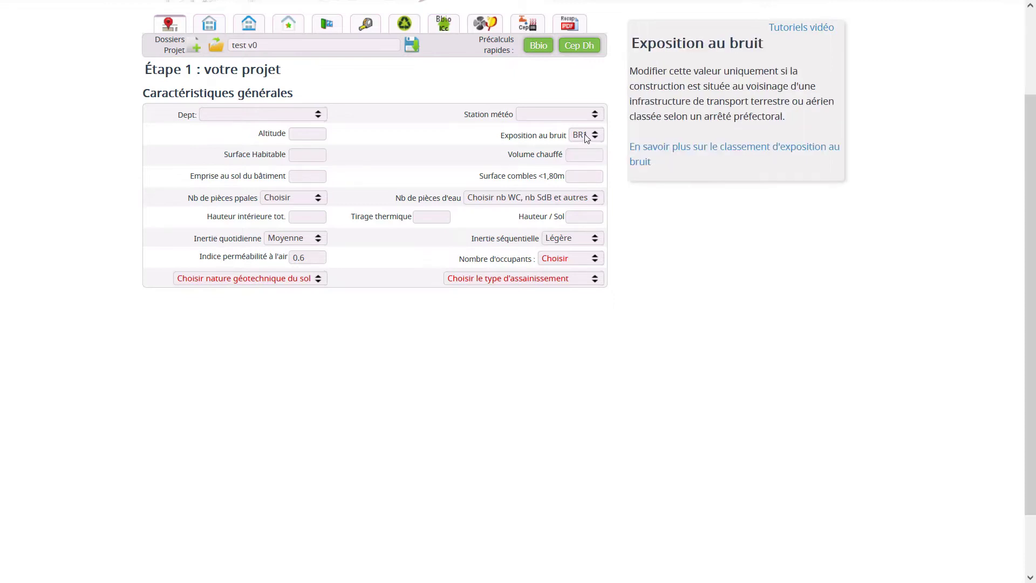
pyautogui.moveTo(584, 113)
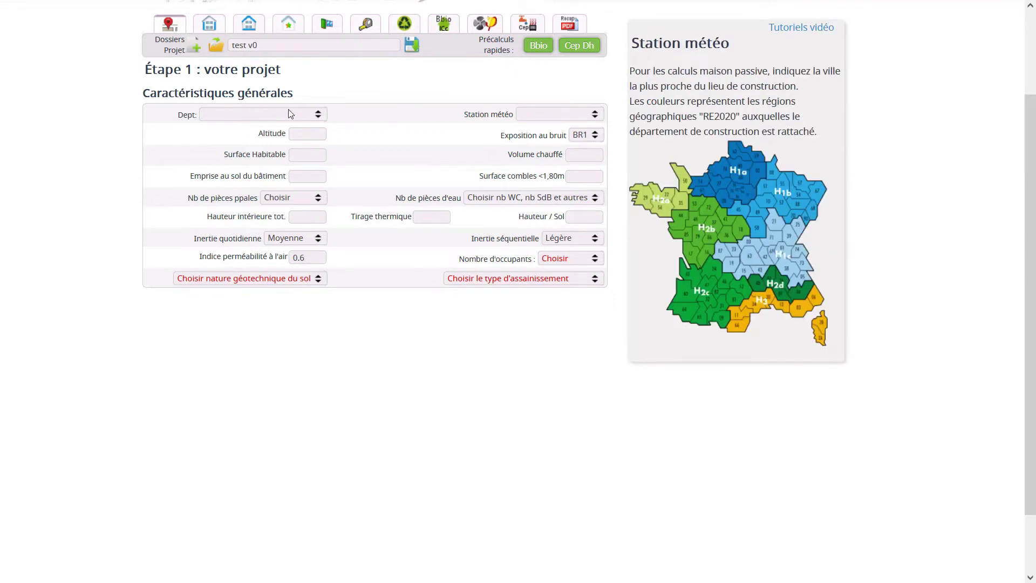
pyautogui.moveTo(288, 114)
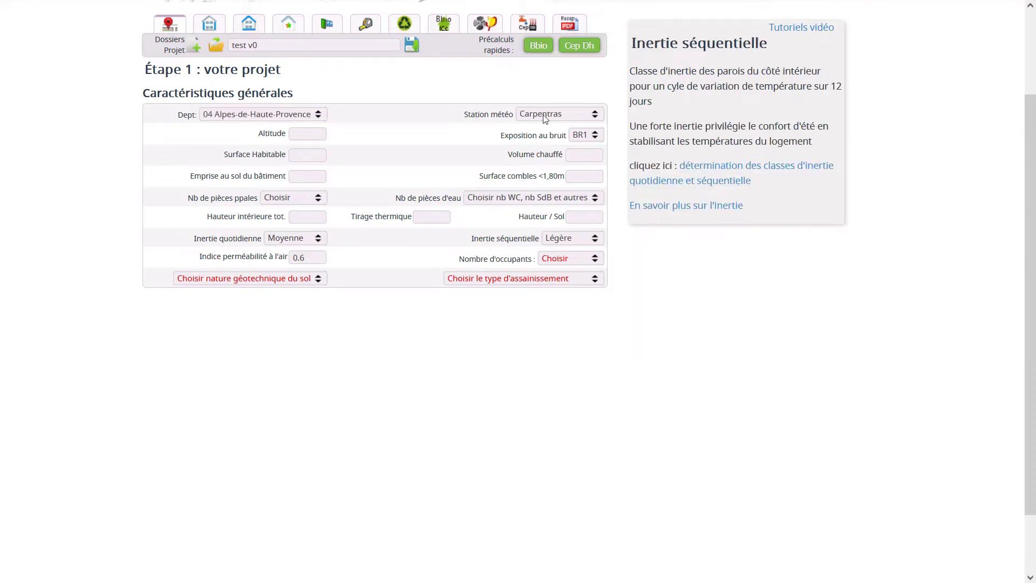
pyautogui.moveTo(543, 115)
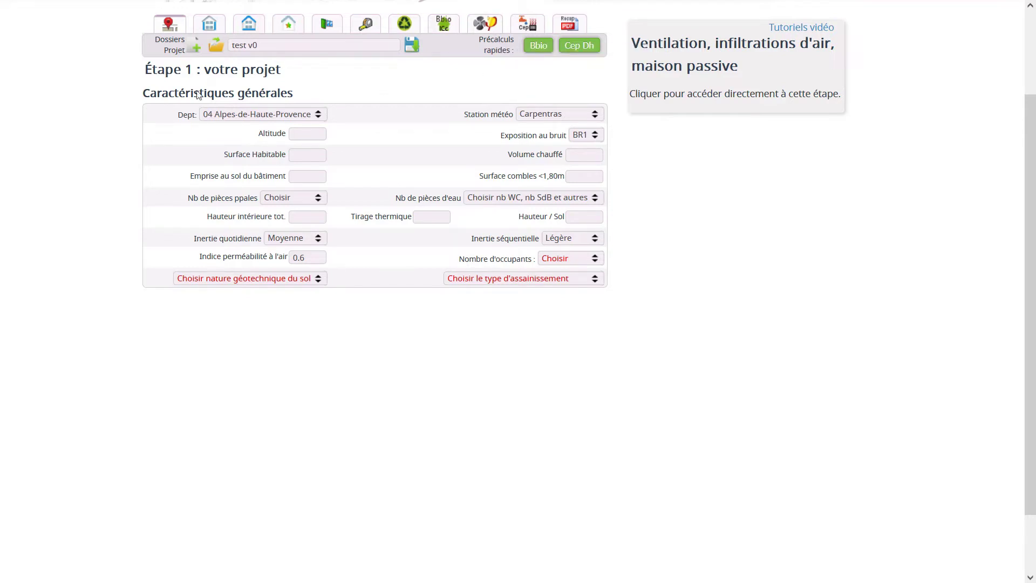
pyautogui.moveTo(565, 118)
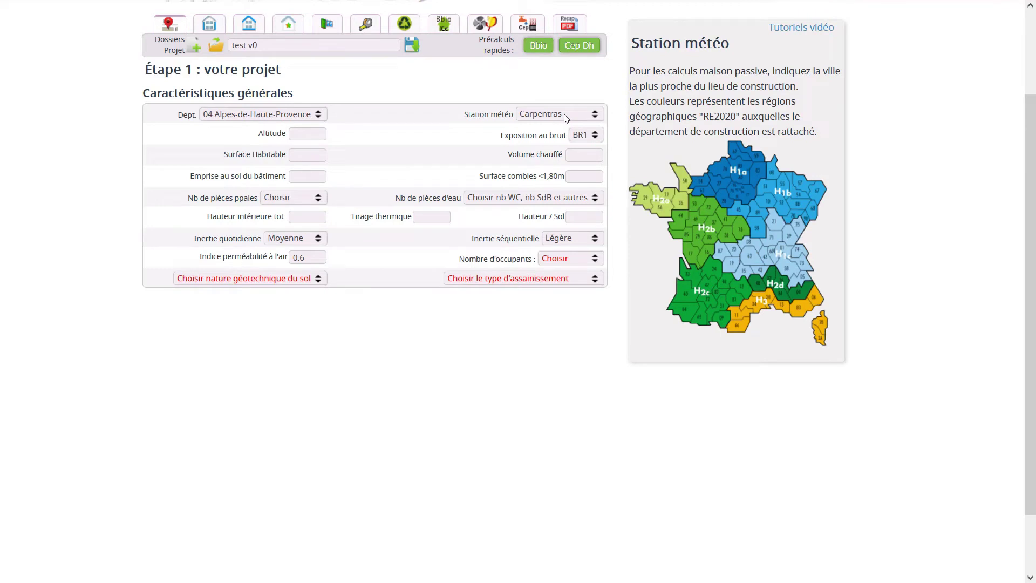
pyautogui.moveTo(267, 114)
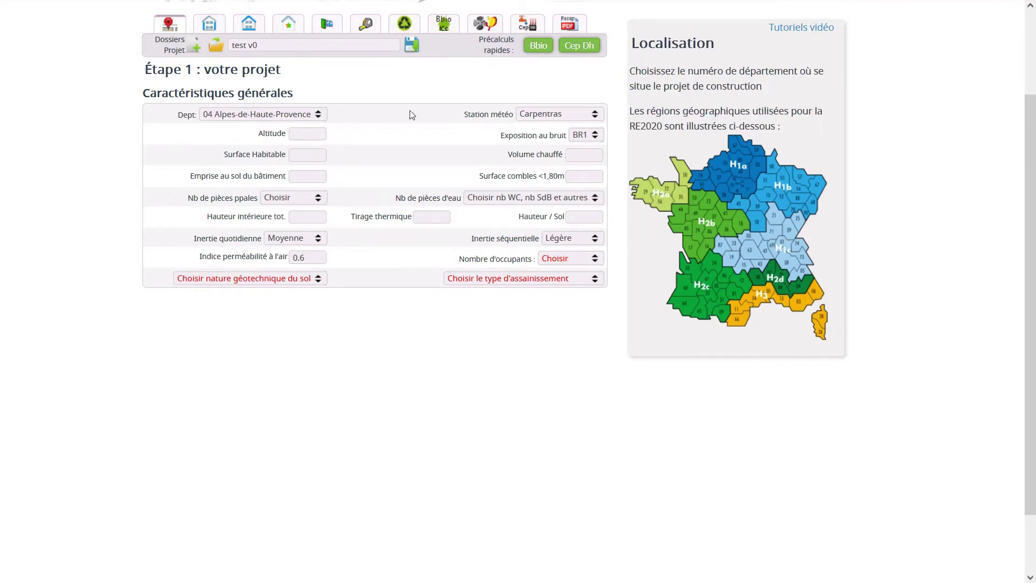
# - Set the project's altitude to 100 m and its living area (Surface Habitable) to 100 m²
pyautogui.moveTo(327, 136)
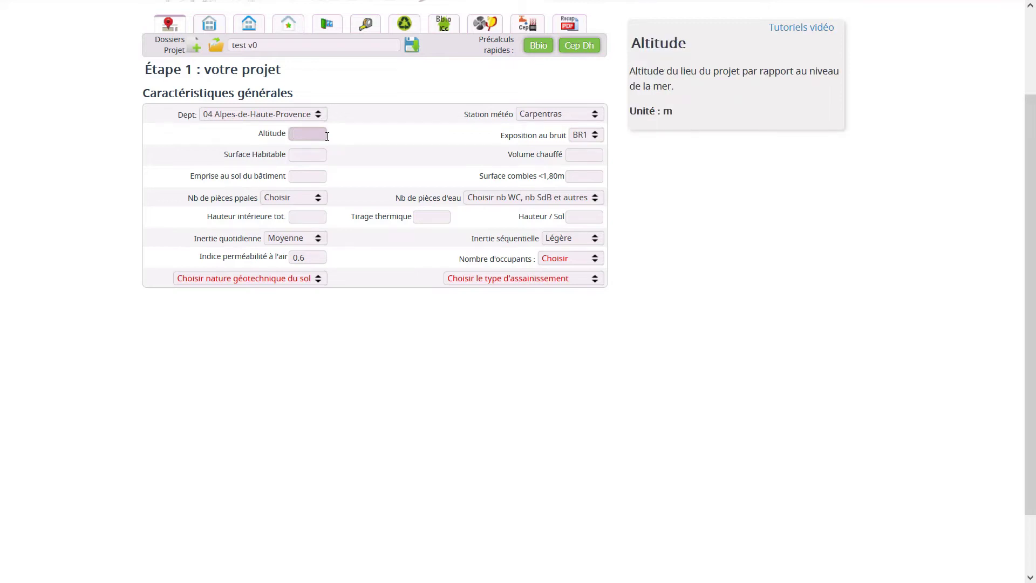
pyautogui.write('100')
pyautogui.moveTo(575, 139)
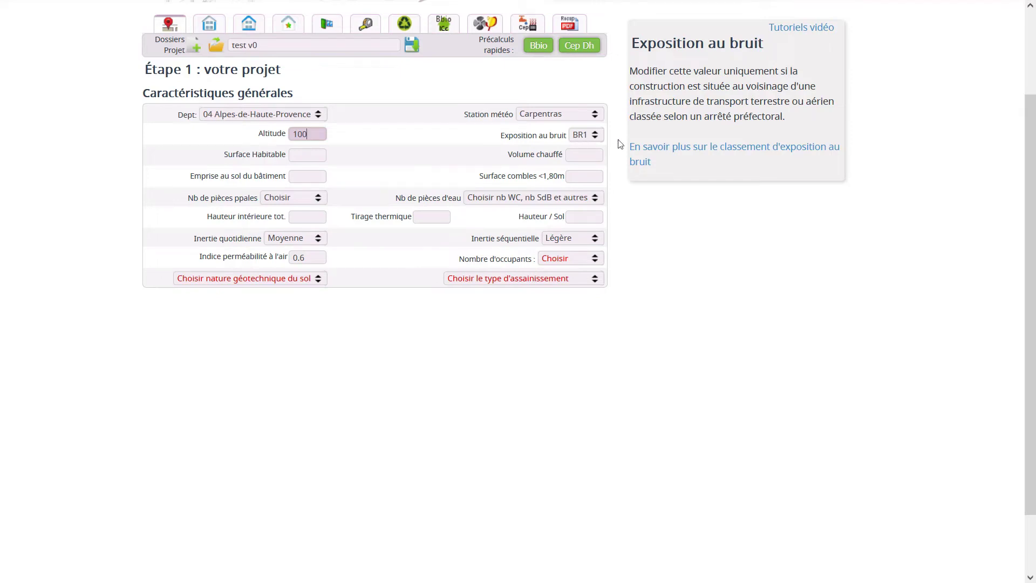
pyautogui.click(295, 158)
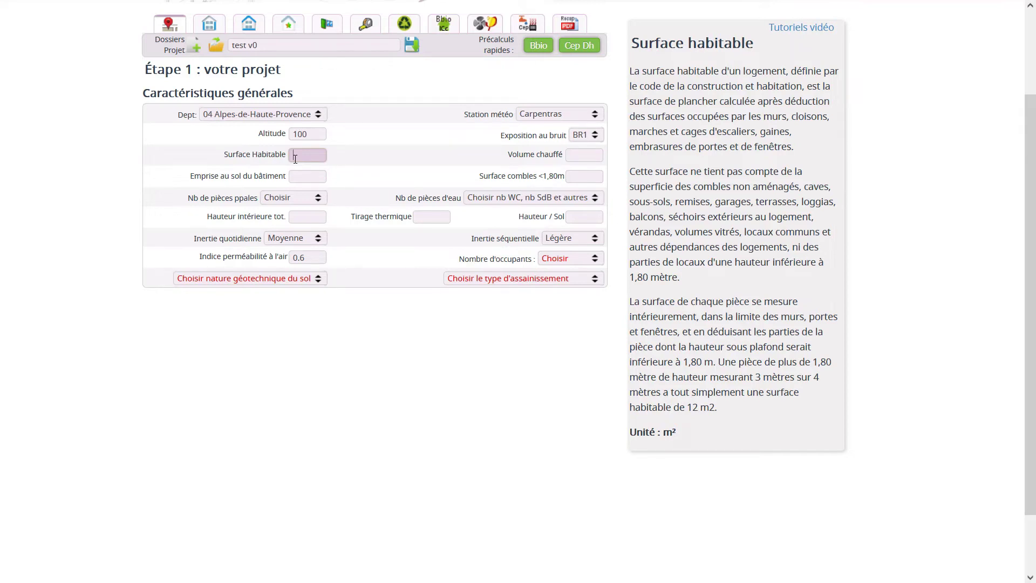
pyautogui.write('100')
# - Set the heated volume to 250 m³ and the building footprint (Emprise au sol) to 130 m²
pyautogui.click(584, 159)
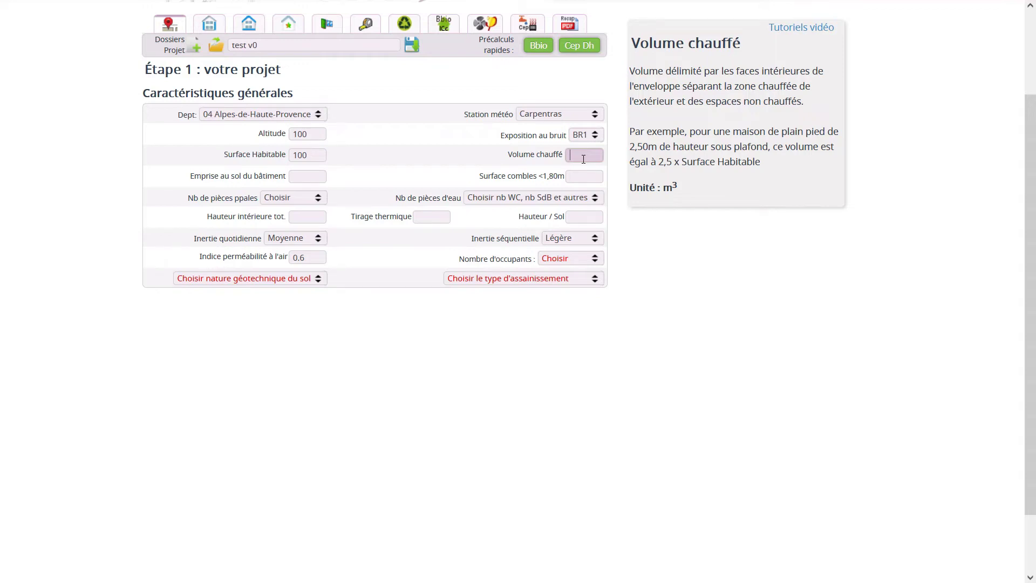
pyautogui.write('250')
pyautogui.click(299, 179)
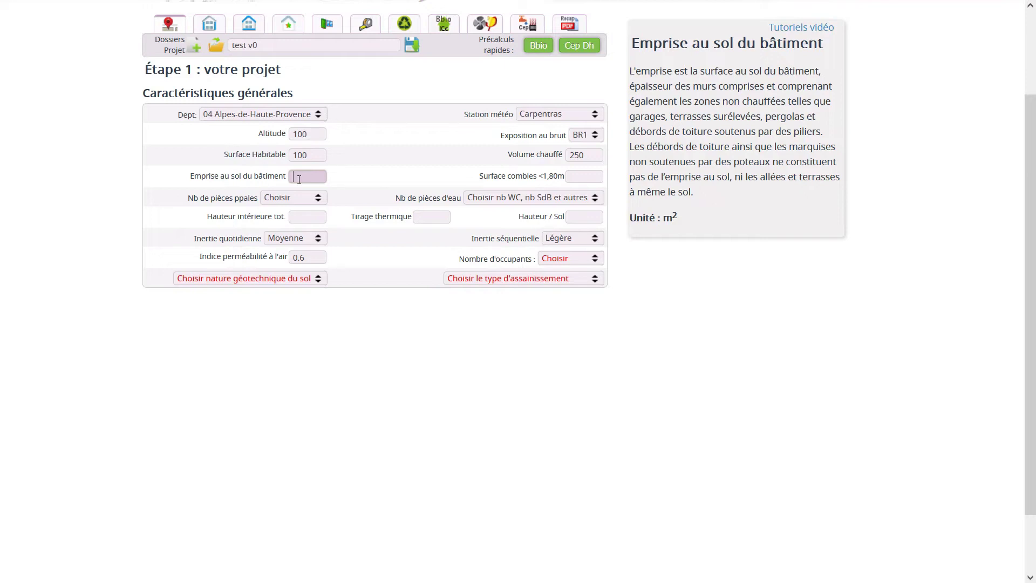
pyautogui.write('130')
# - Set the attic area under 1.80 m to 0 and the number of main rooms to 4 pièces (T4)
pyautogui.click(570, 177)
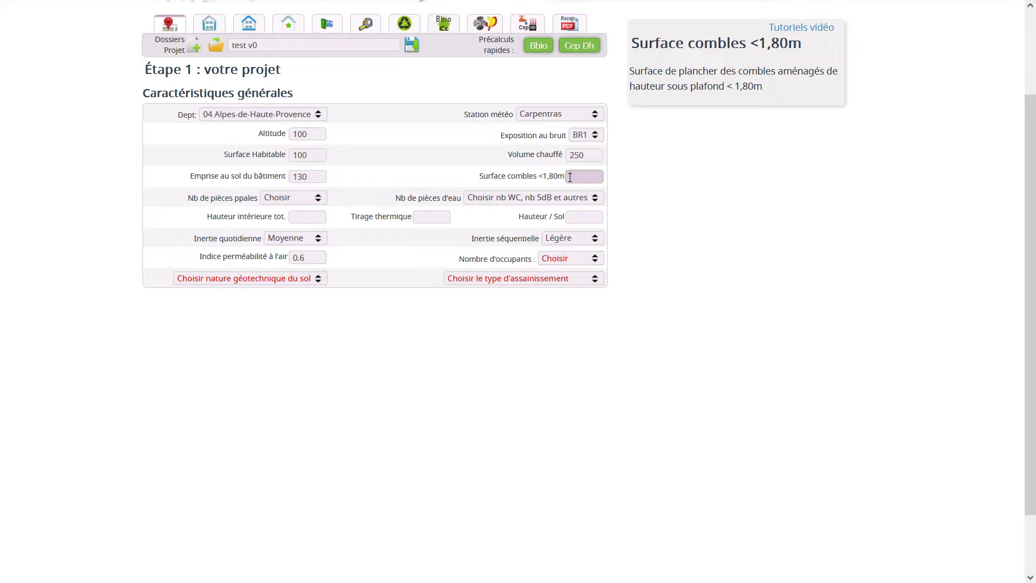
pyautogui.write('0')
pyautogui.click(268, 197)
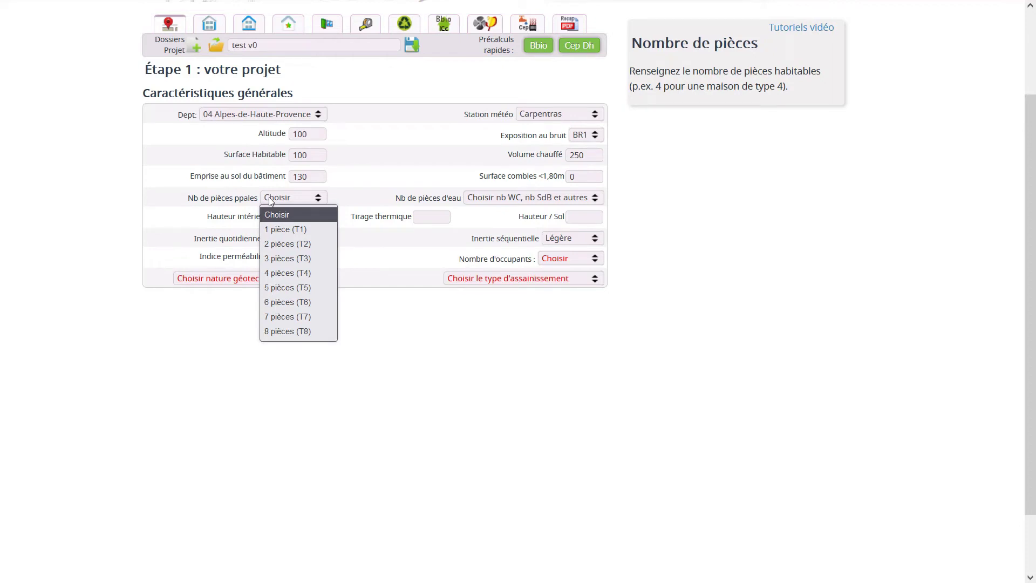
pyautogui.click(289, 273)
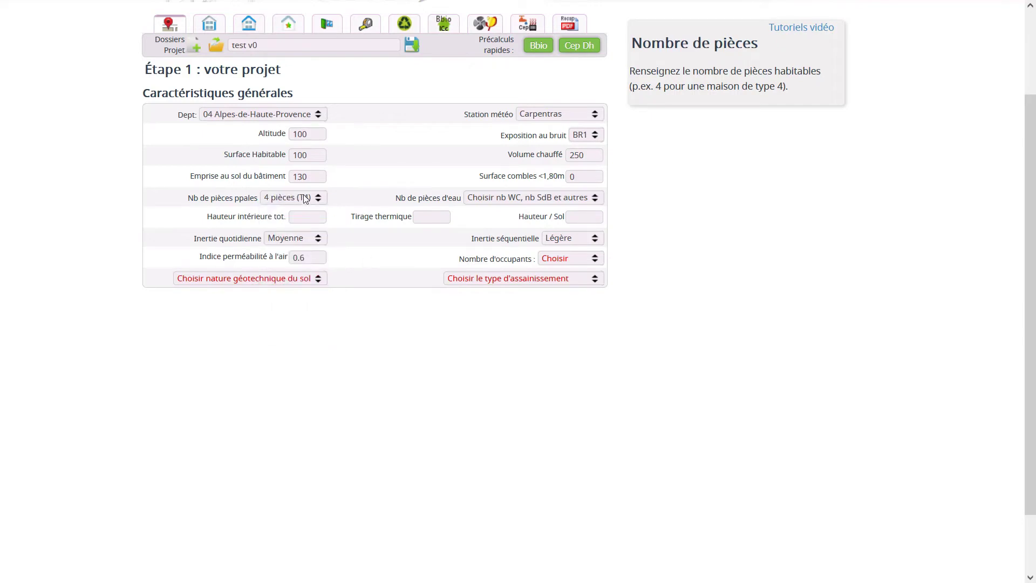
# - Set the number of wet rooms (Nb de pièces d'eau) to 1 SdB, 2 WC, 0 autres pcs d'eau
pyautogui.click(507, 197)
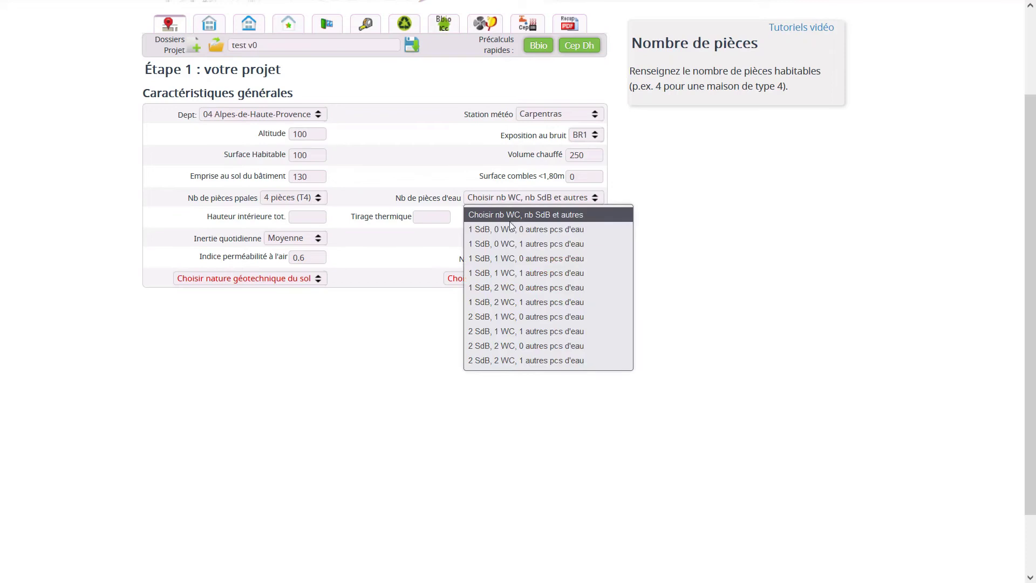
pyautogui.click(506, 264)
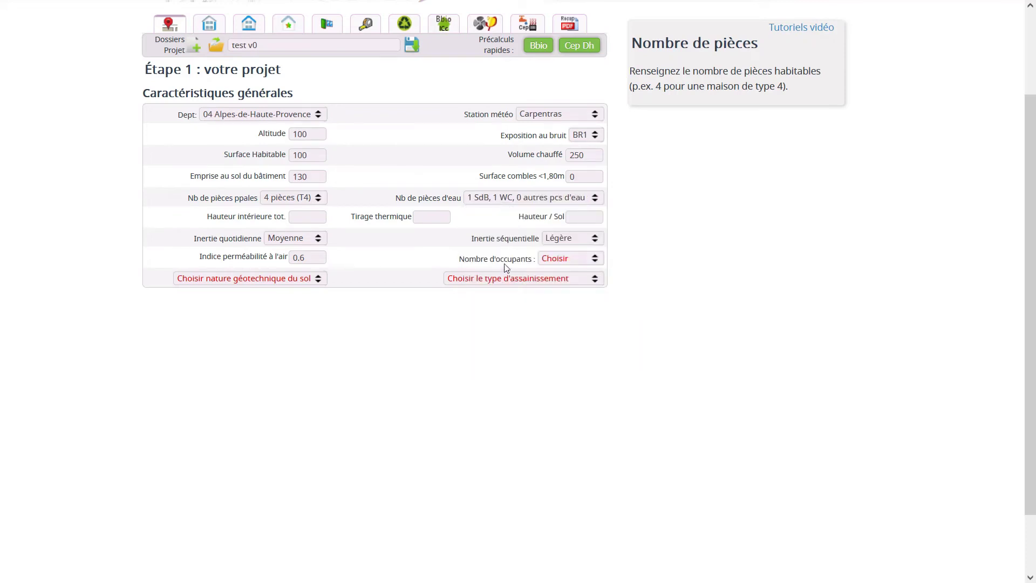
pyautogui.click(484, 198)
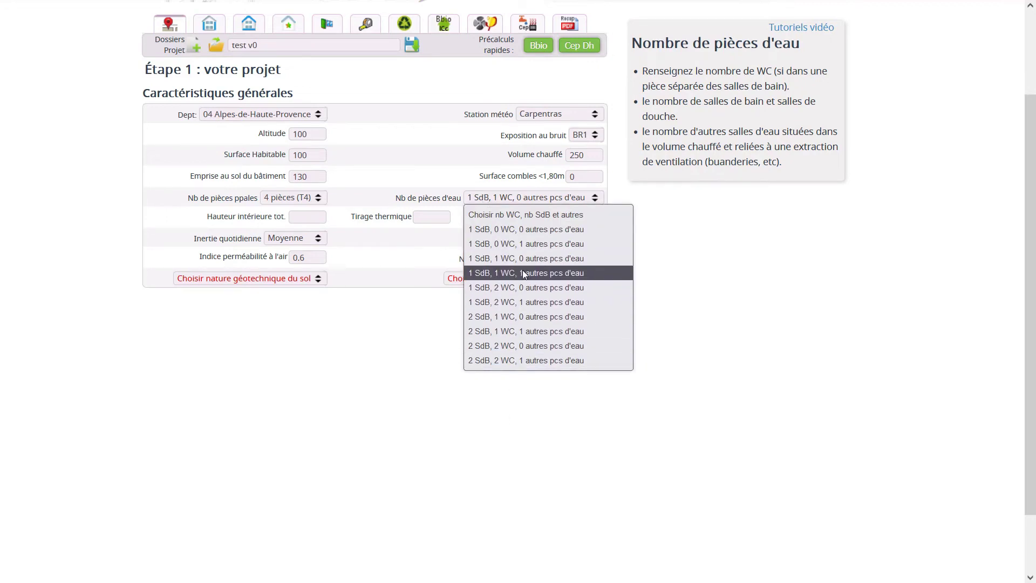
pyautogui.click(523, 287)
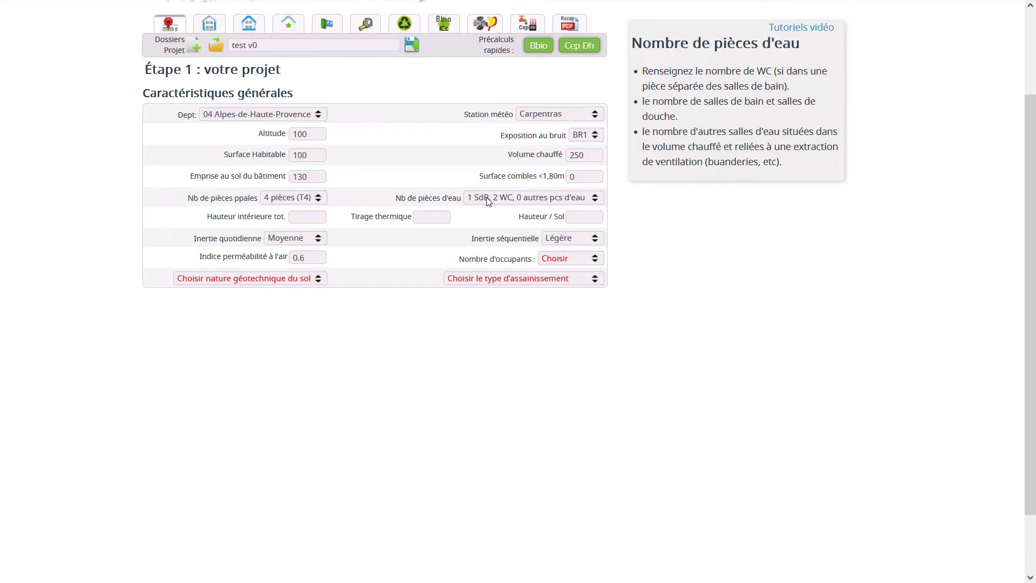
pyautogui.click(488, 201)
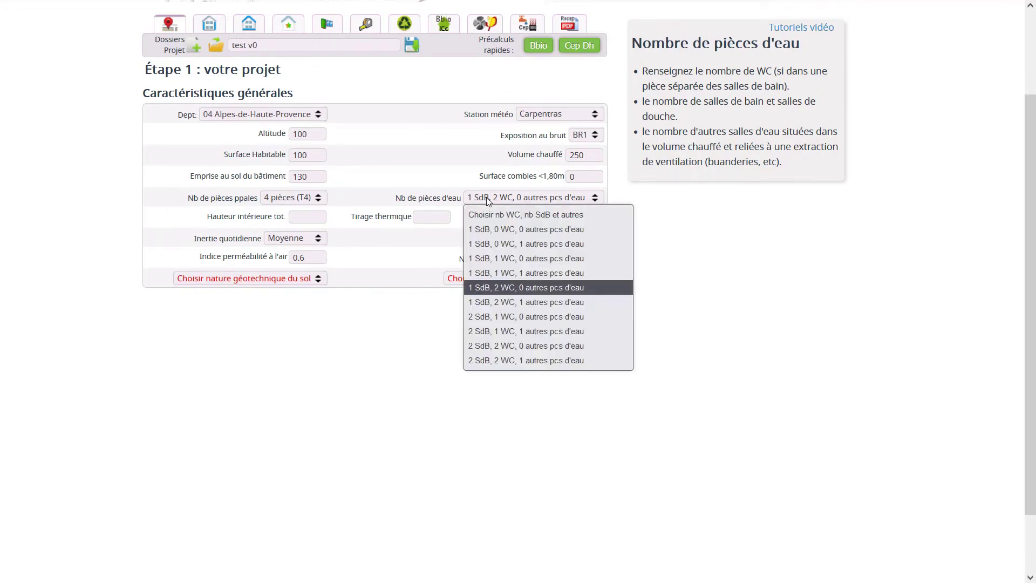
pyautogui.click(484, 287)
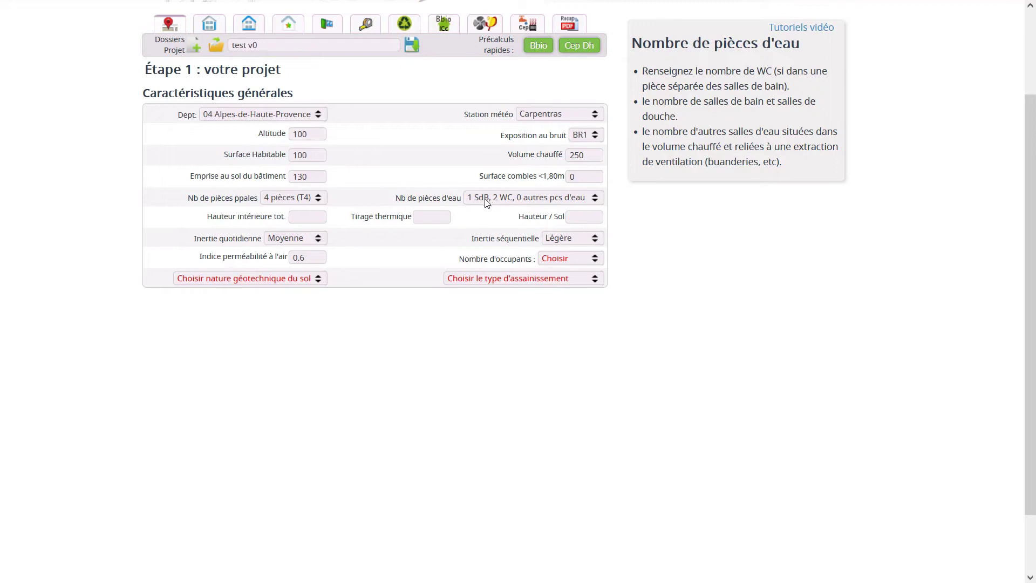
# - Set the total interior height (Hauteur intérieure tot.) to 2.50 m
pyautogui.click(296, 220)
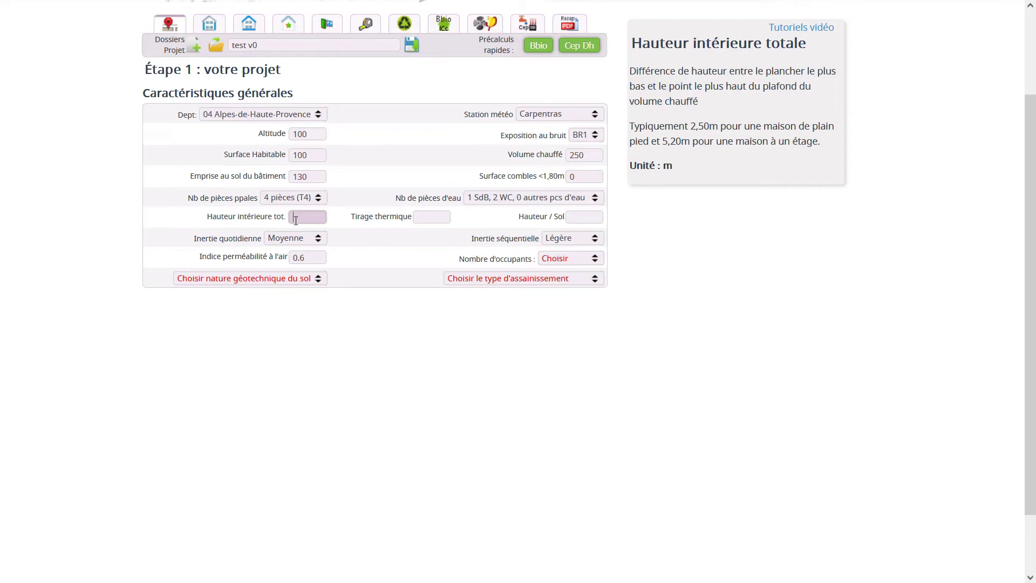
pyautogui.write('2.50')
pyautogui.click(350, 219)
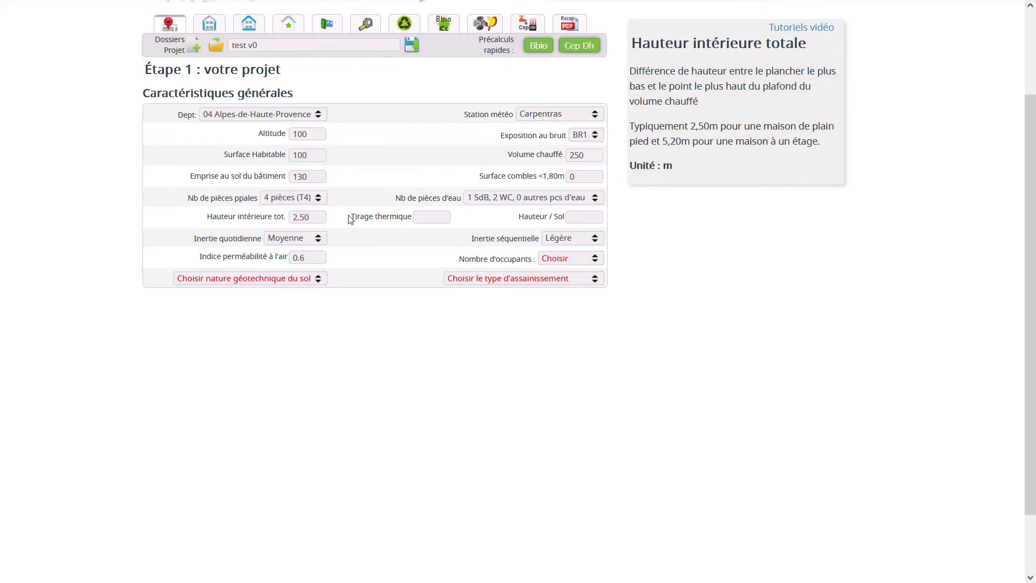
# - Set the thermal draught height (Tirage thermique) to 2.15 m and the height above ground (Hauteur / Sol) to 0.2 m
pyautogui.click(423, 218)
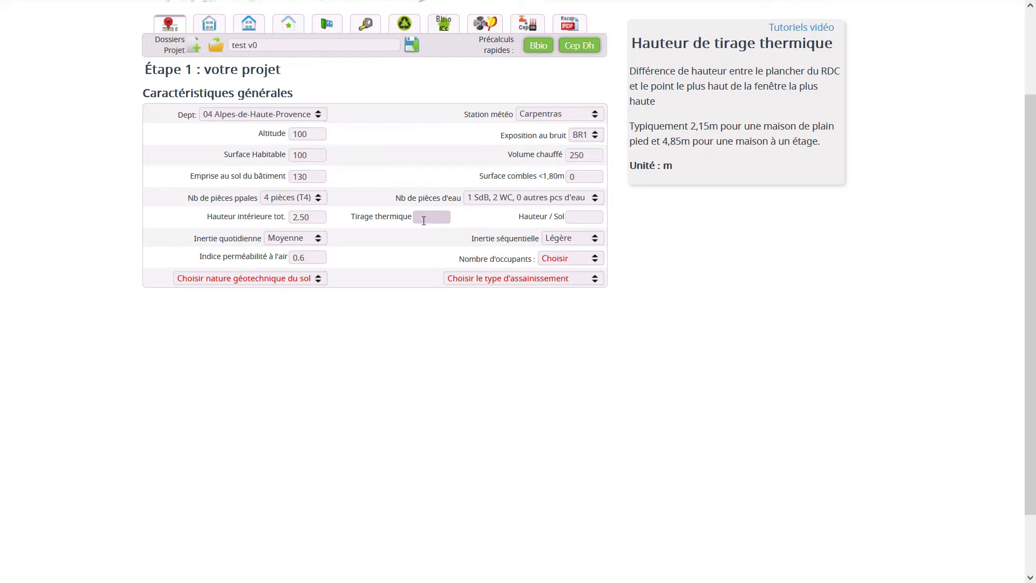
pyautogui.click(425, 217)
pyautogui.write('2.15')
pyautogui.click(581, 222)
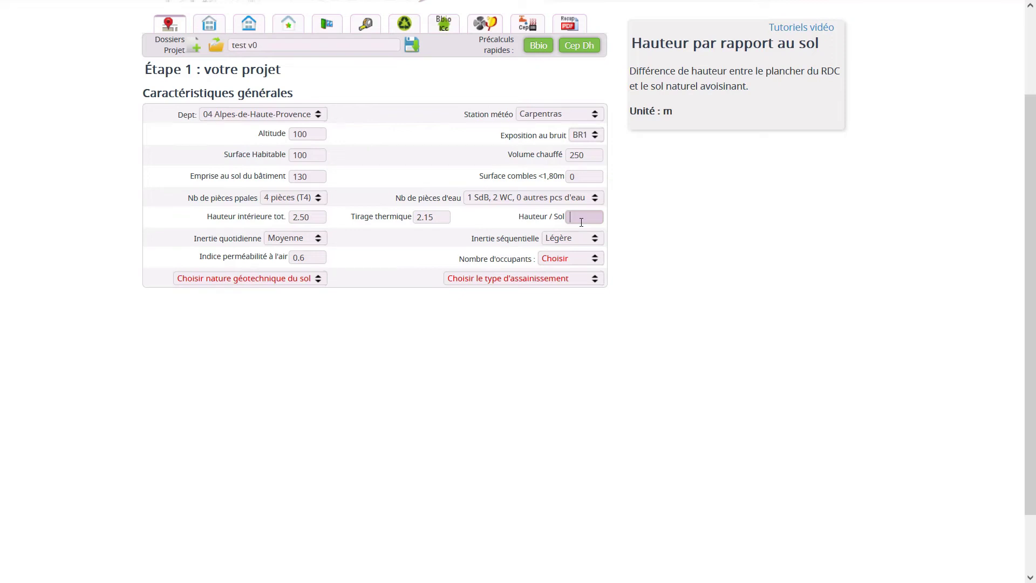
pyautogui.write('0.2')
# - Review the help notes on the interior and thermal draught heights, the inertia classes and the air permeability index
pyautogui.click(313, 218)
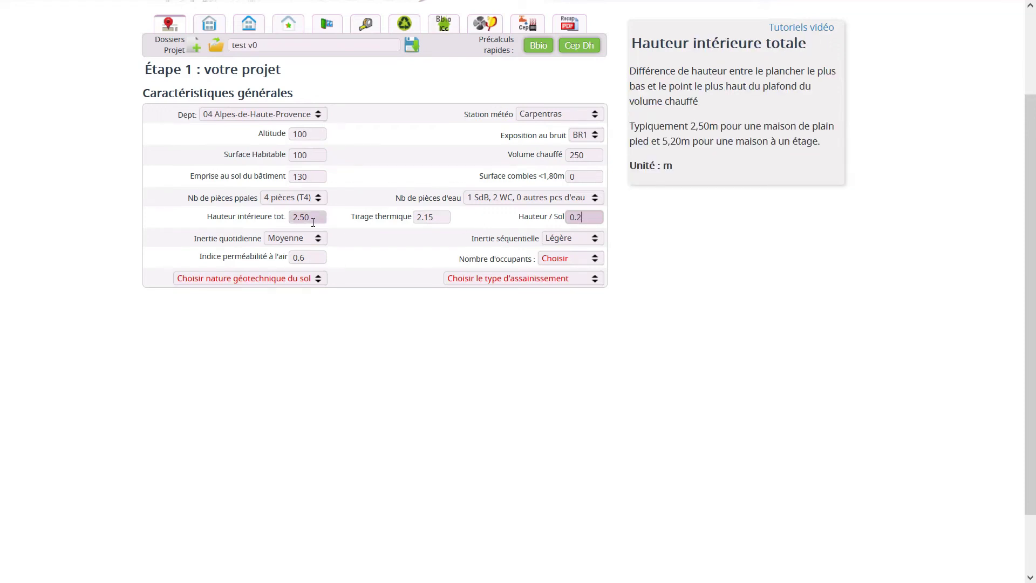
pyautogui.moveTo(430, 218)
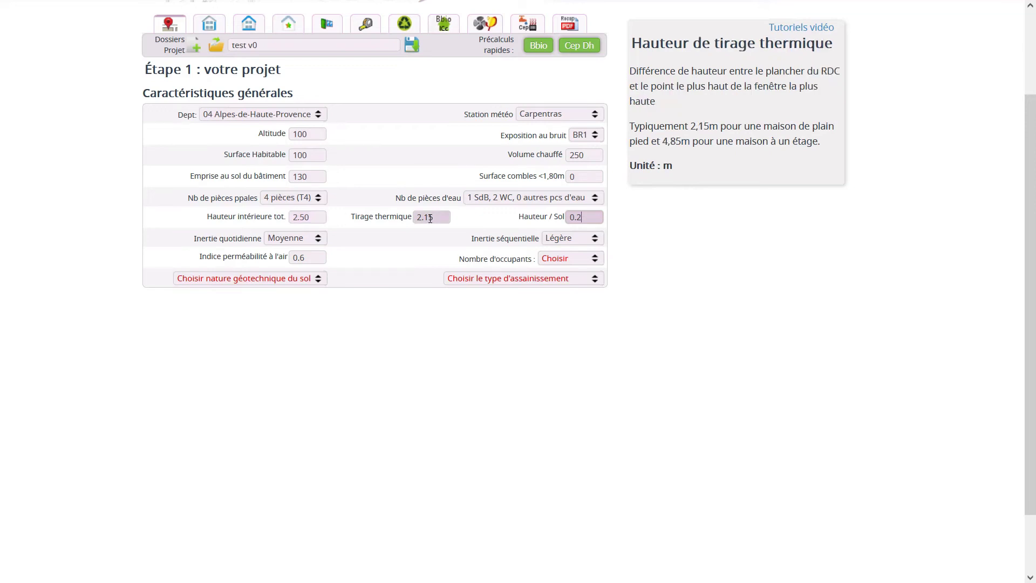
pyautogui.moveTo(629, 168); pyautogui.dragTo(676, 174)
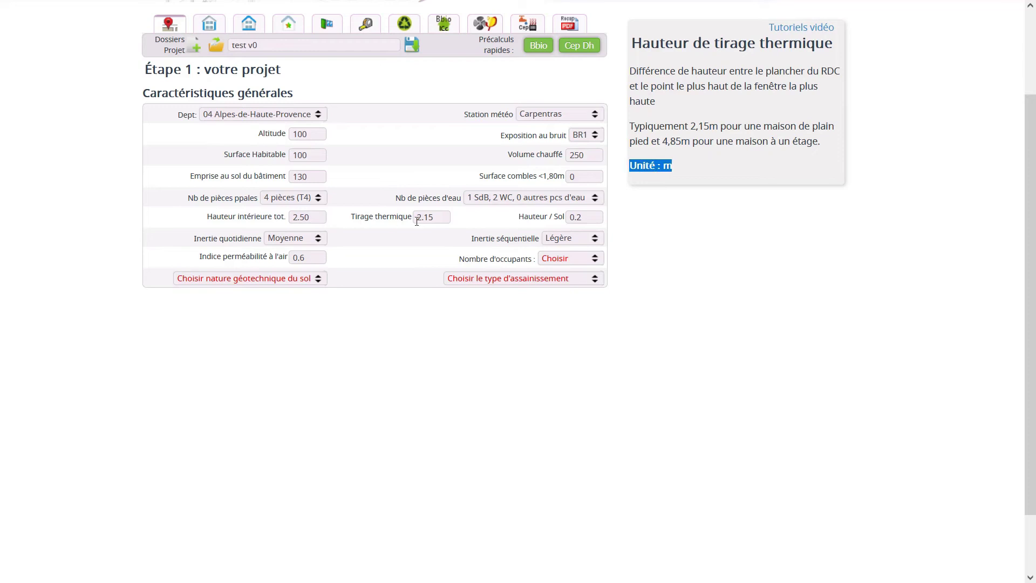
pyautogui.click(563, 220)
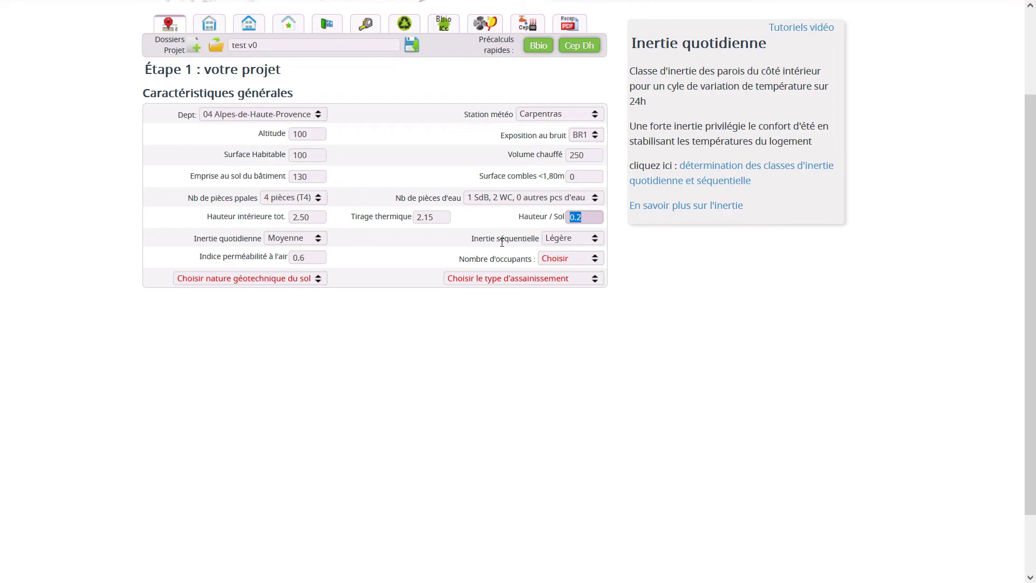
pyautogui.moveTo(568, 242)
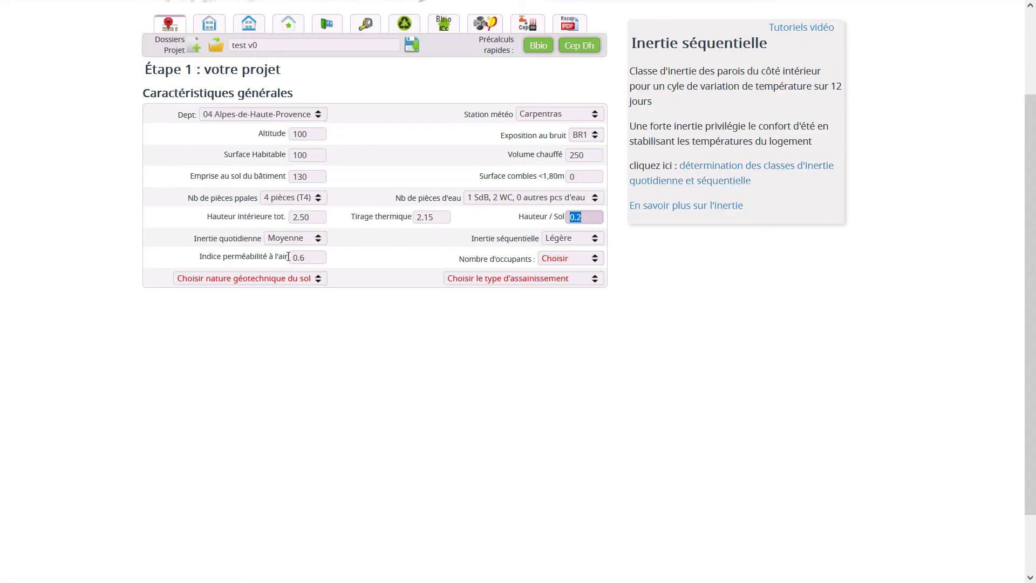
pyautogui.moveTo(308, 257)
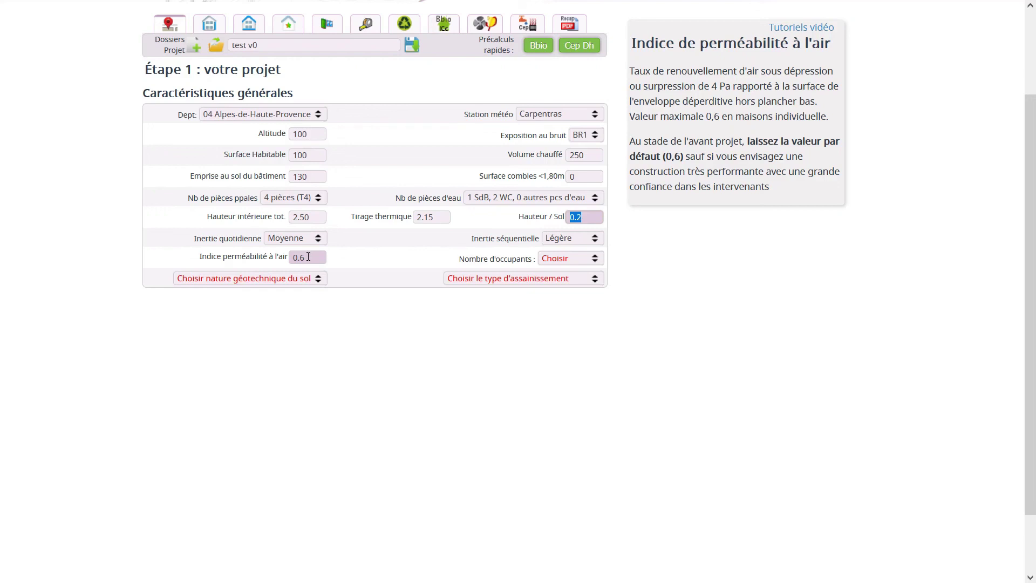
# - Set the number of occupants to 4 and the geotechnical nature of the soil to Remblai anciens stabilisés
pyautogui.click(575, 259)
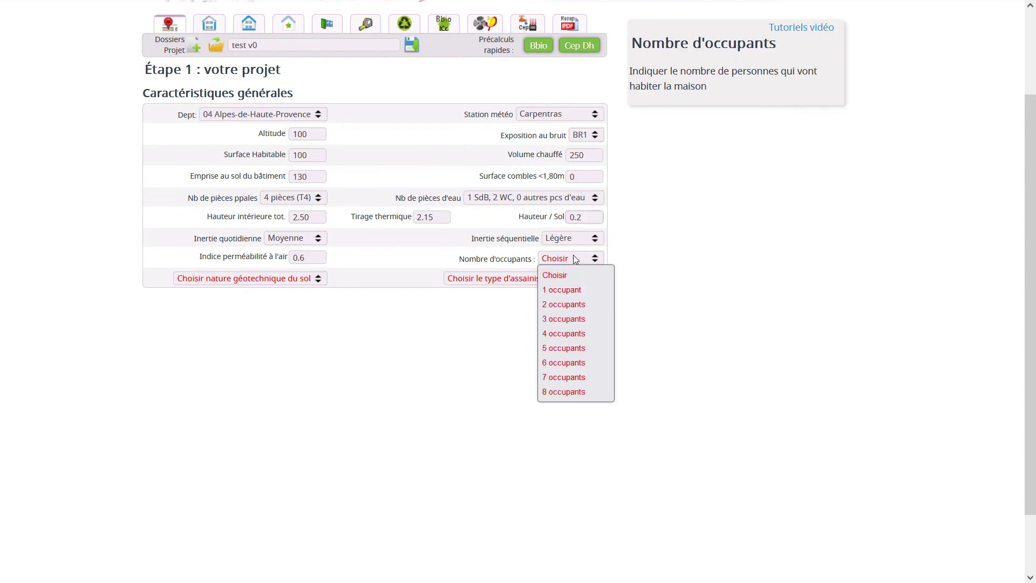
pyautogui.click(571, 335)
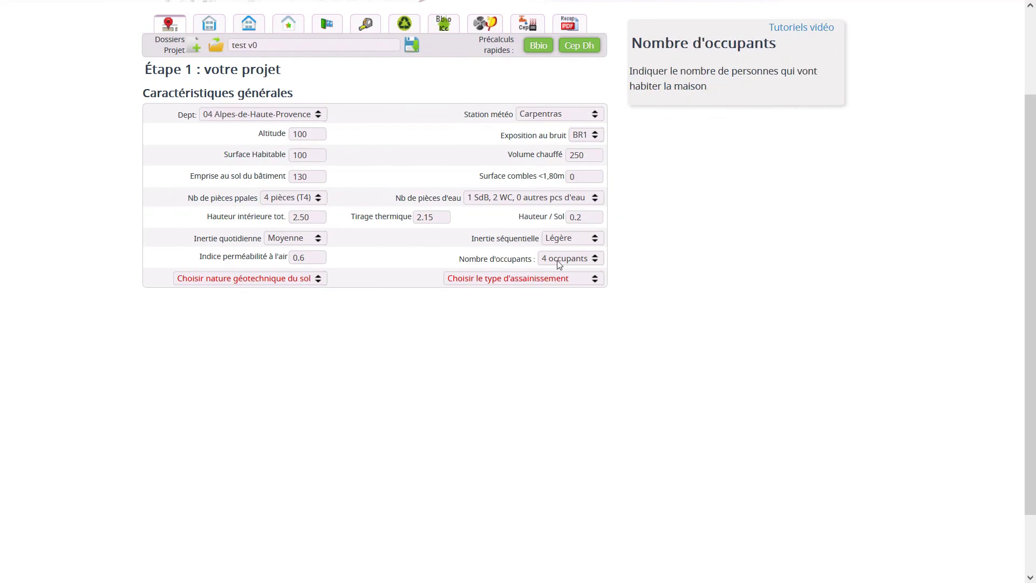
pyautogui.click(211, 279)
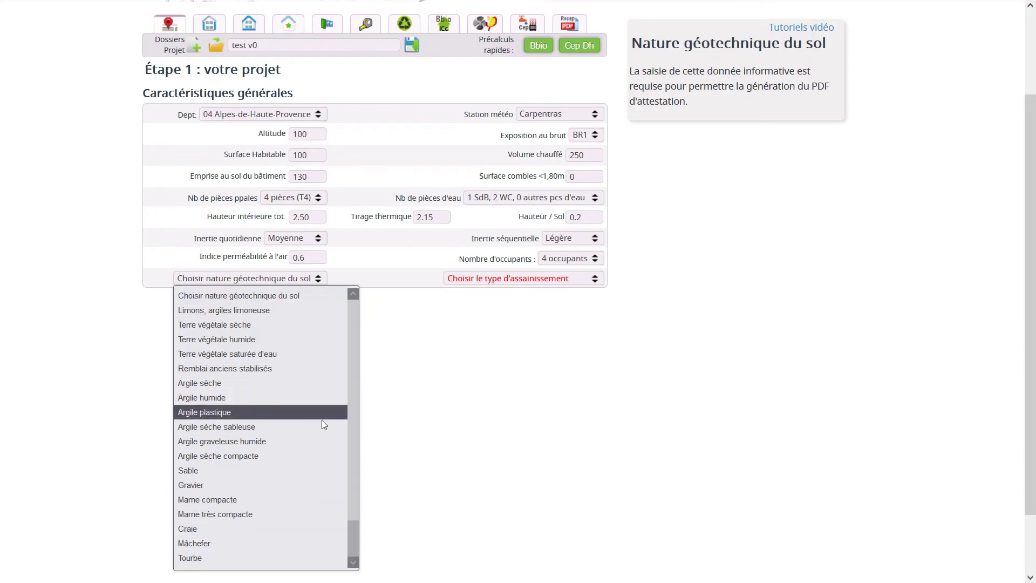
pyautogui.click(355, 535)
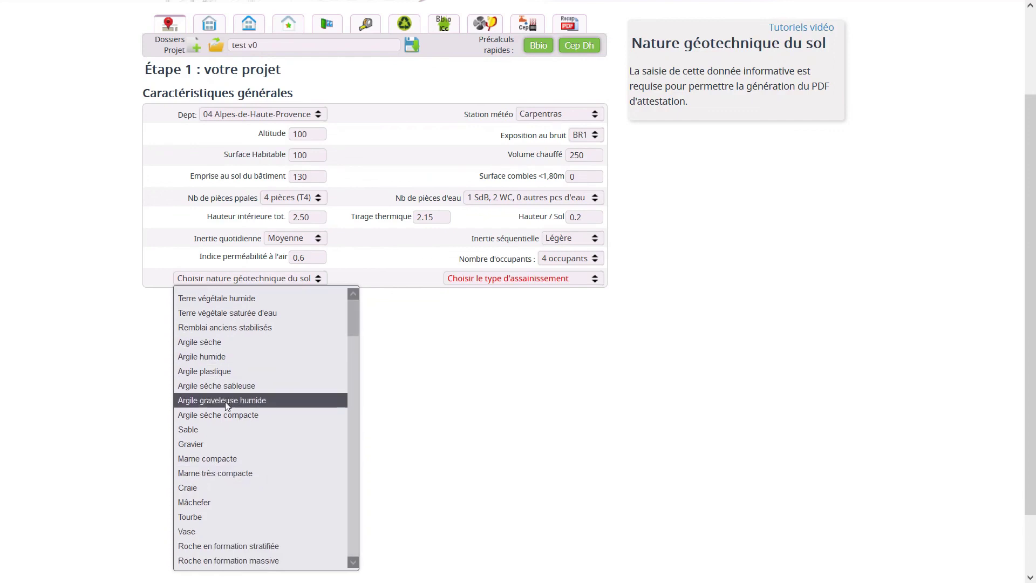
pyautogui.scroll(1, 216, 358)
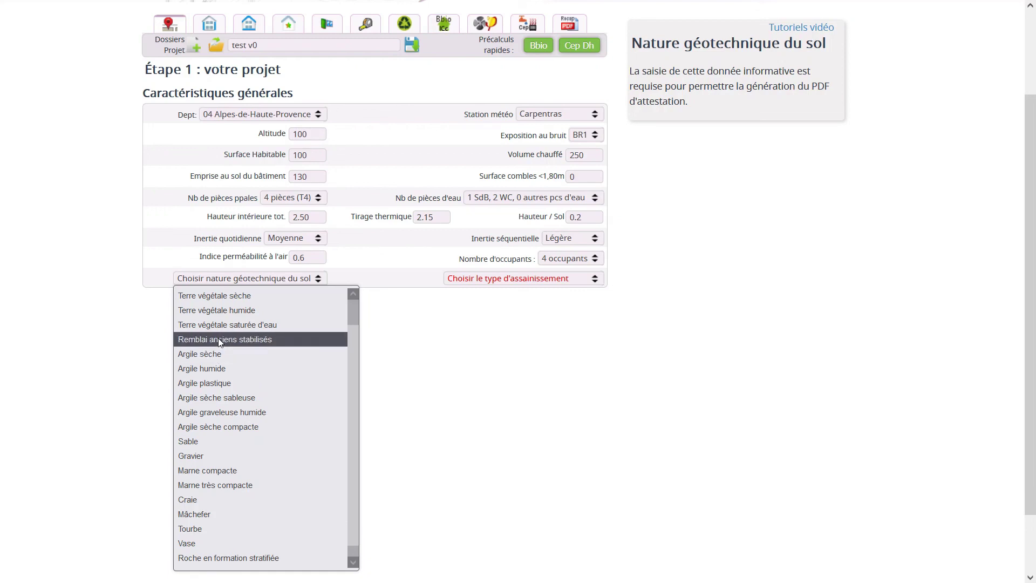
pyautogui.click(218, 339)
# - Set the sanitation type (assainissement) to Collectif (réseau de « tout à l'égout »)
pyautogui.click(462, 279)
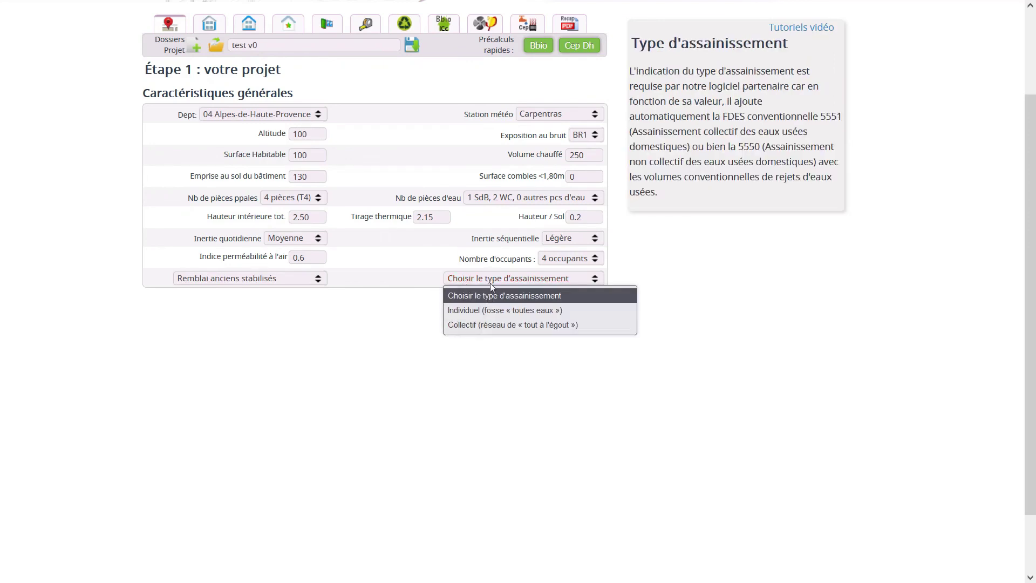
pyautogui.click(482, 311)
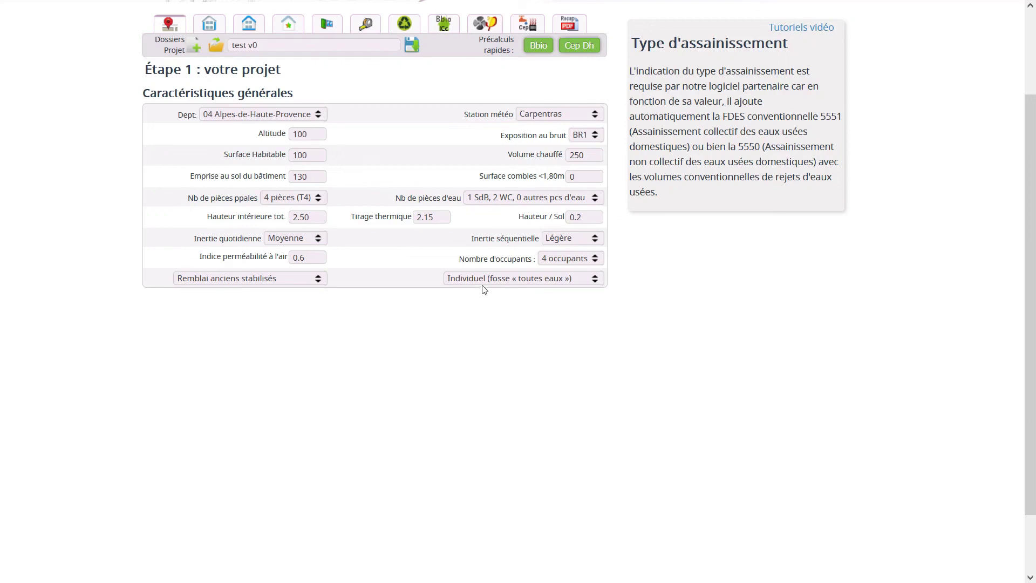
pyautogui.click(481, 282)
pyautogui.click(487, 324)
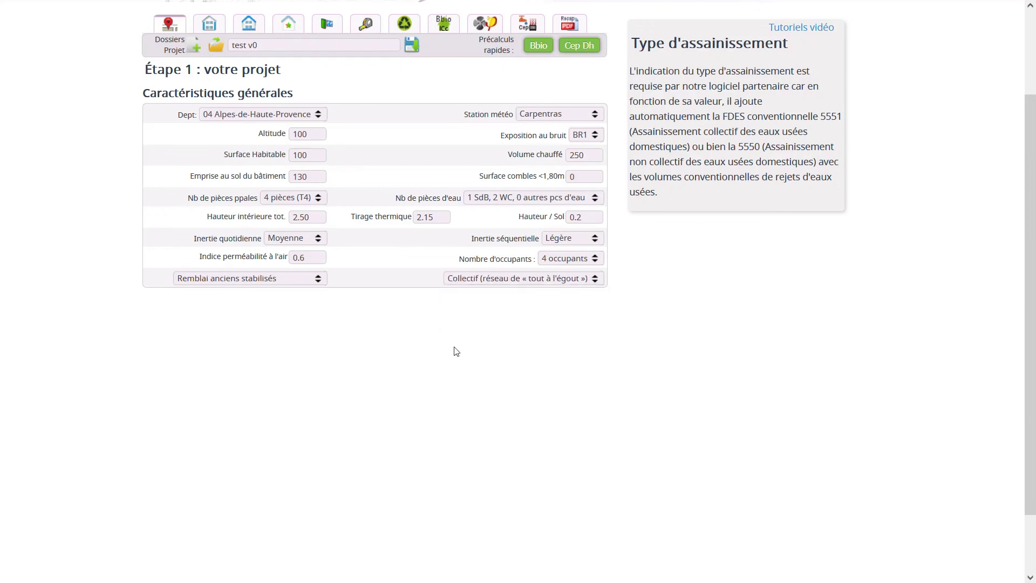